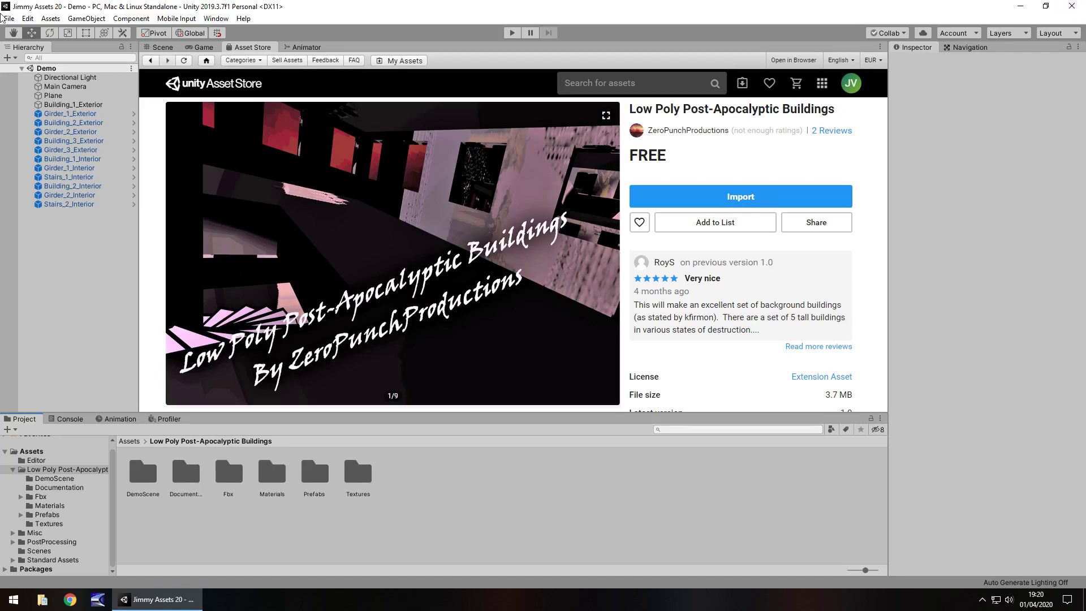
Fly the Scene view in close and into the ruined building interiors.
left_click(160, 47)
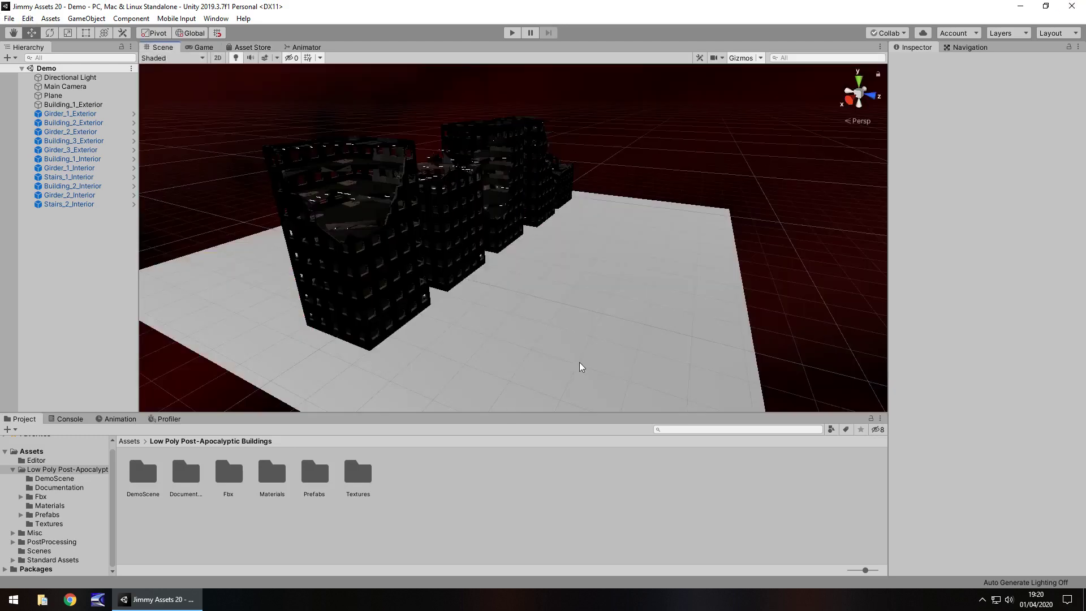
right_click_drag(664, 316, 492, 280)
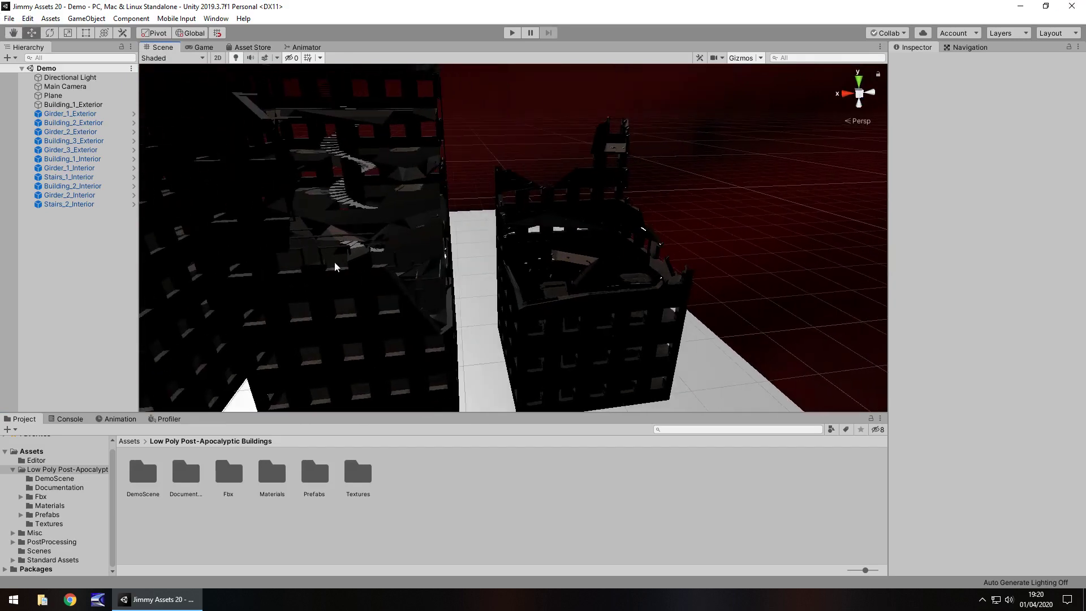
scroll(416, 310, "up", 2)
right_click_drag(417, 310, 477, 258)
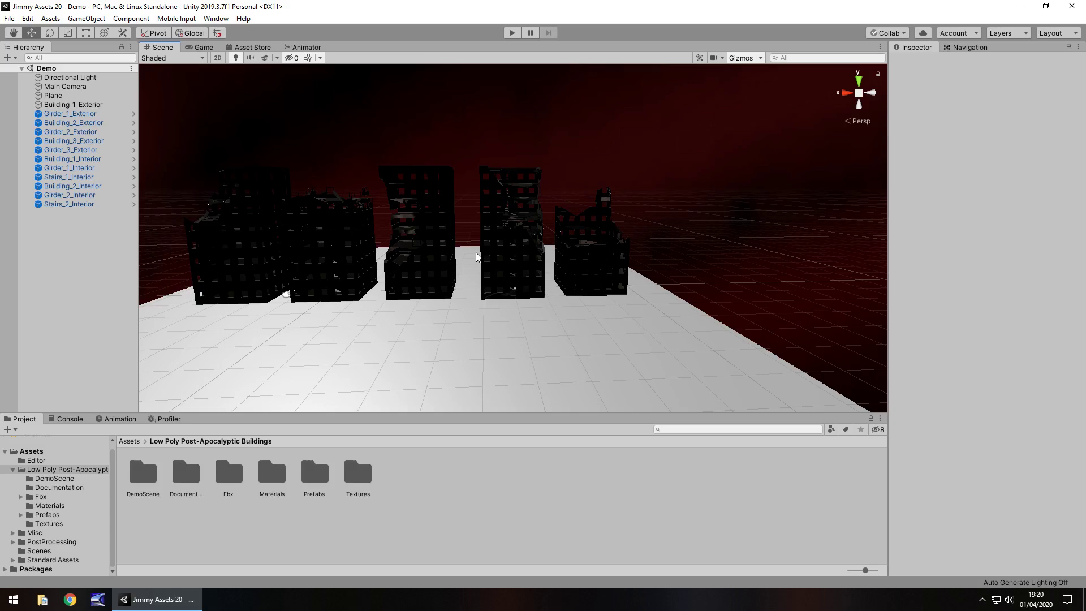
scroll(476, 257, "up", 5)
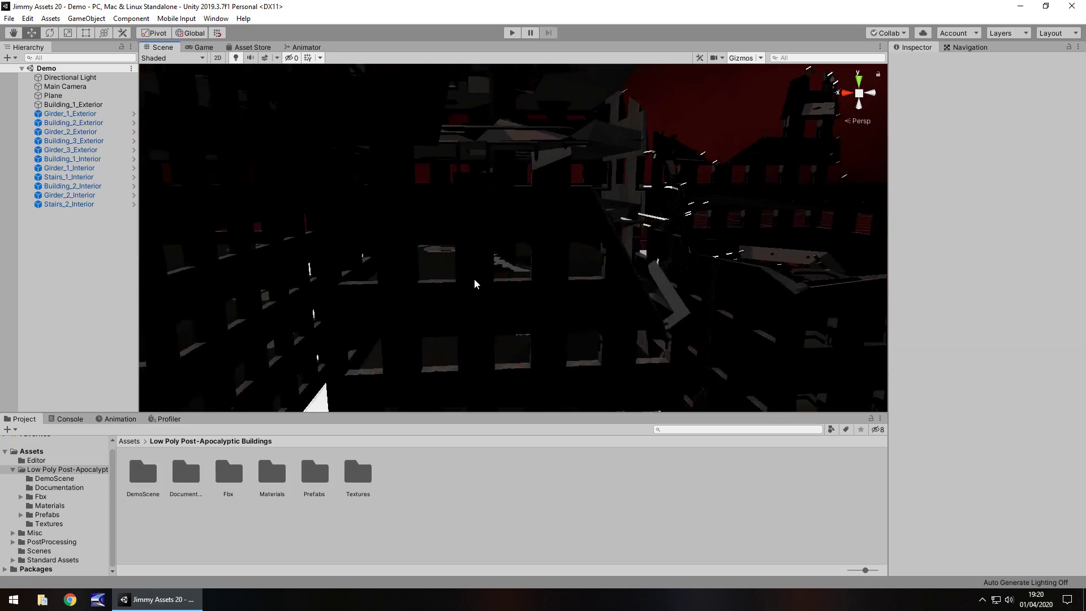
Circle the buildings from floor level and from above, then start Play mode.
right_click_drag(657, 294, 468, 305)
middle_click_drag(347, 343, 443, 245)
scroll(444, 246, "down", 10)
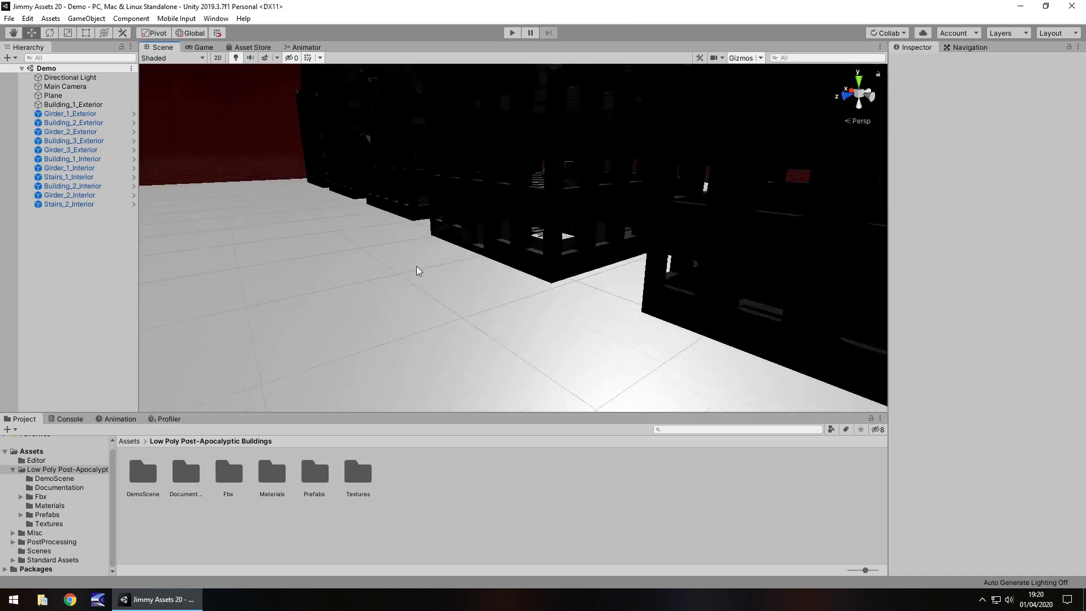
left_click_drag(510, 296, 585, 219, "alt")
key("Left")
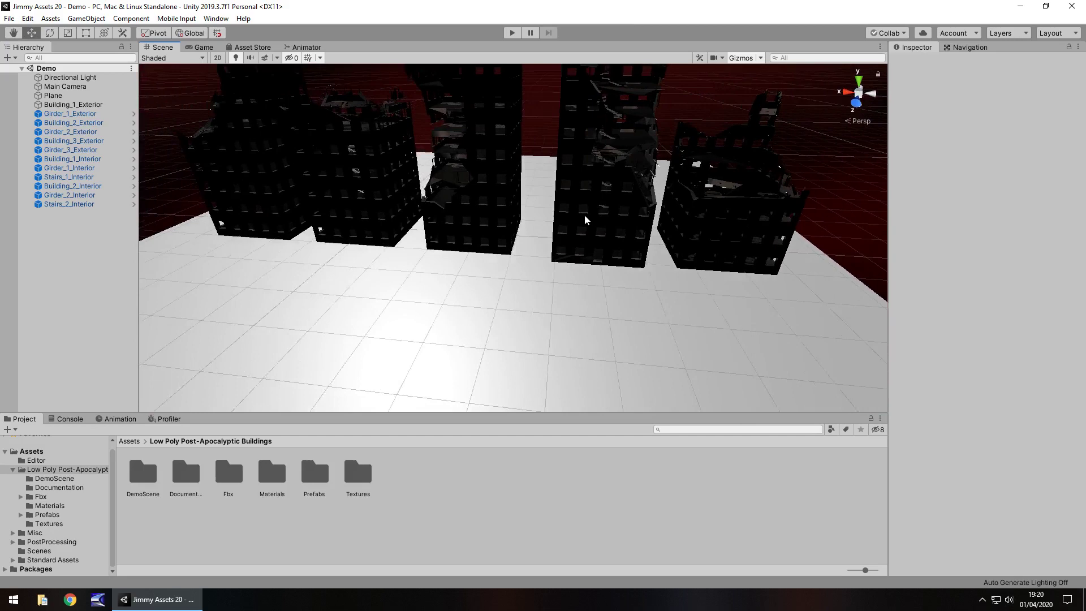
left_click(512, 33)
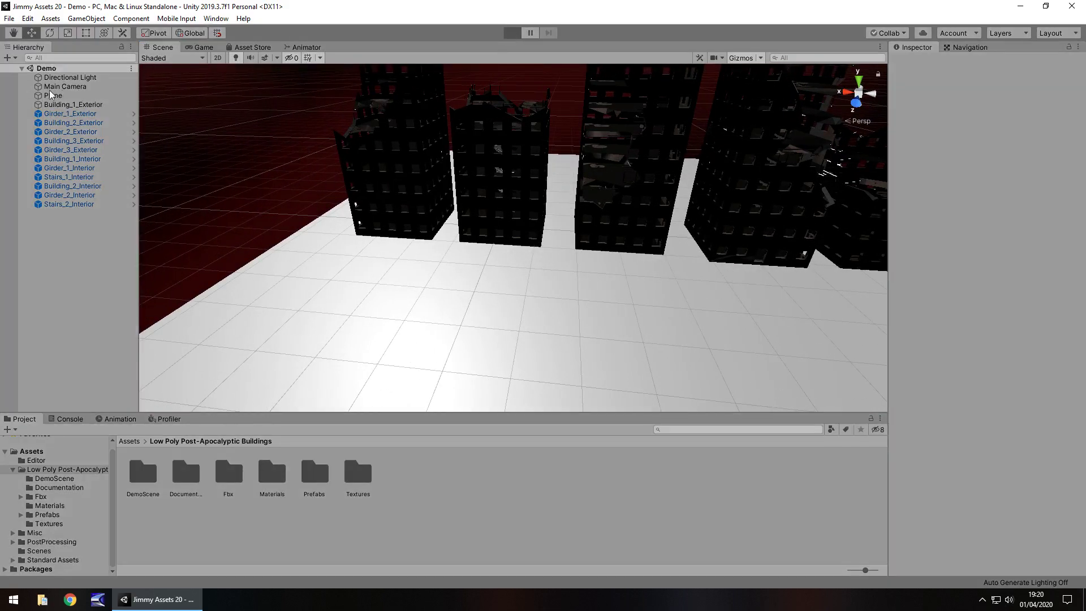
Enable Post-Processing Behaviour on Main Camera and rotate the Directional Light to X -59.99.
left_click(66, 86)
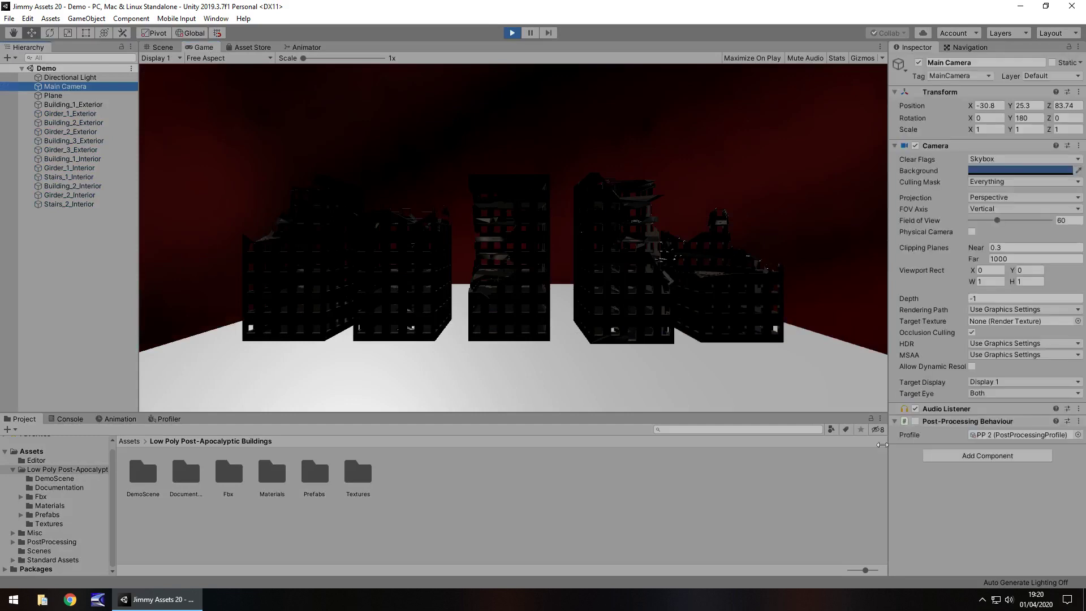
left_click(915, 421)
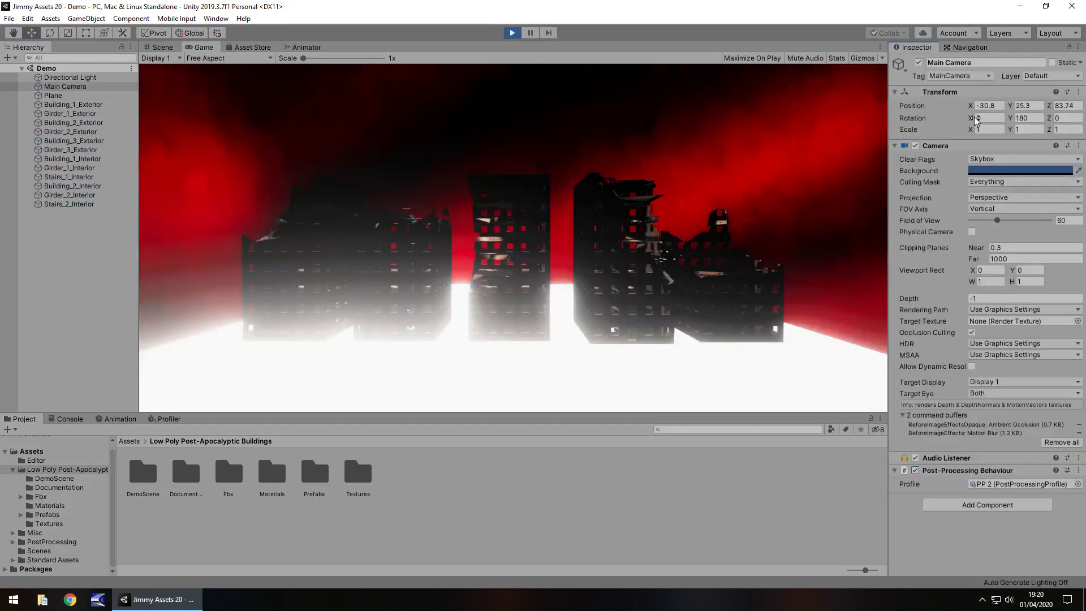
left_click(62, 77)
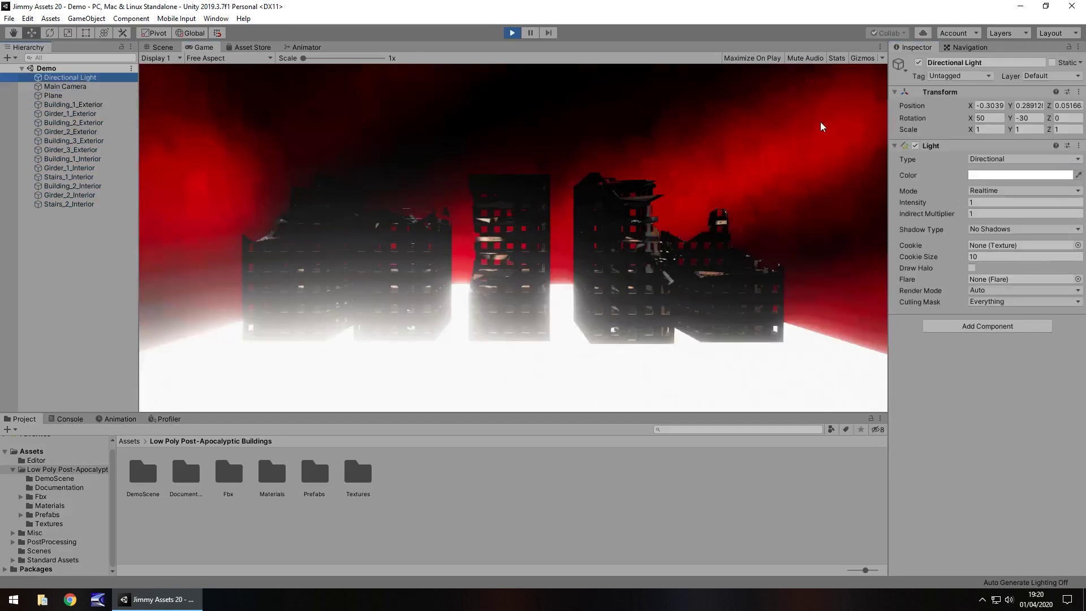
left_click_drag(971, 119, 1085, 201)
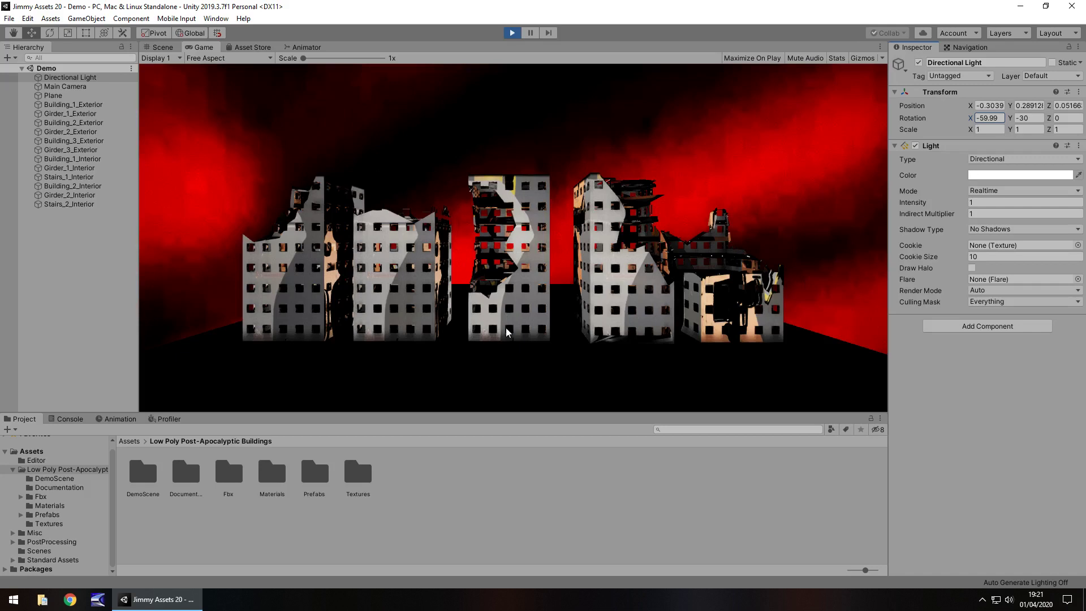
Browse the asset's Documentation, Materials, Prefabs and Textures folders in the Project window.
left_click(63, 487)
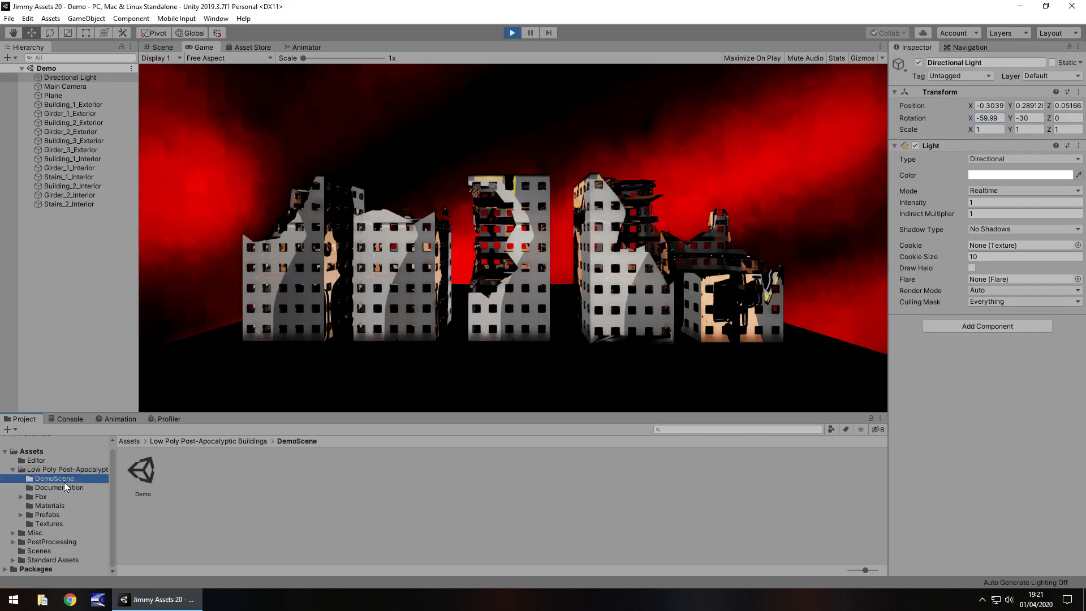
left_click(51, 505)
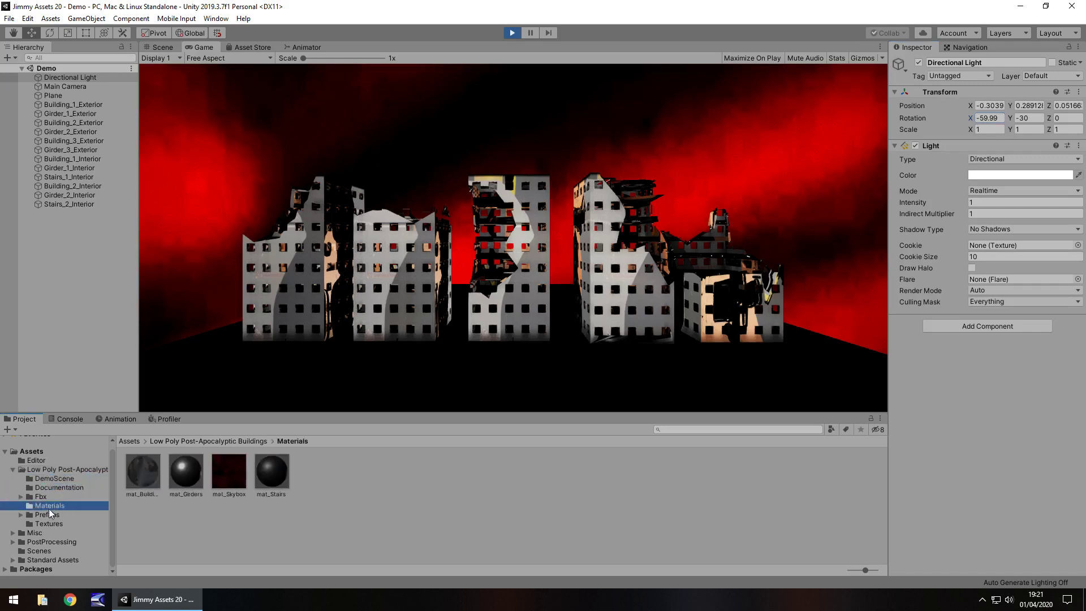
left_click(51, 515)
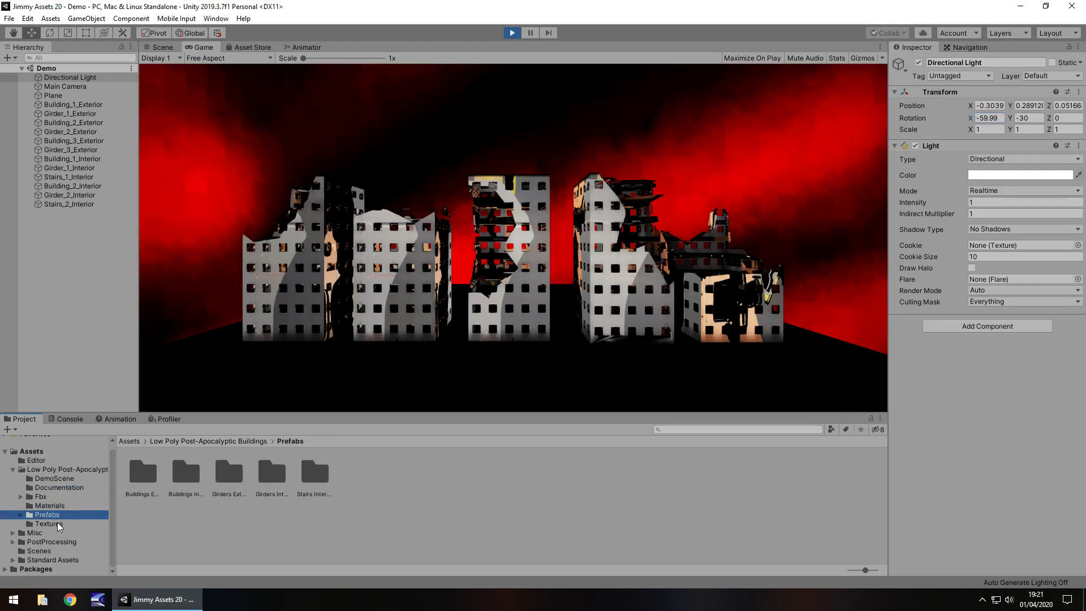
left_click(56, 522)
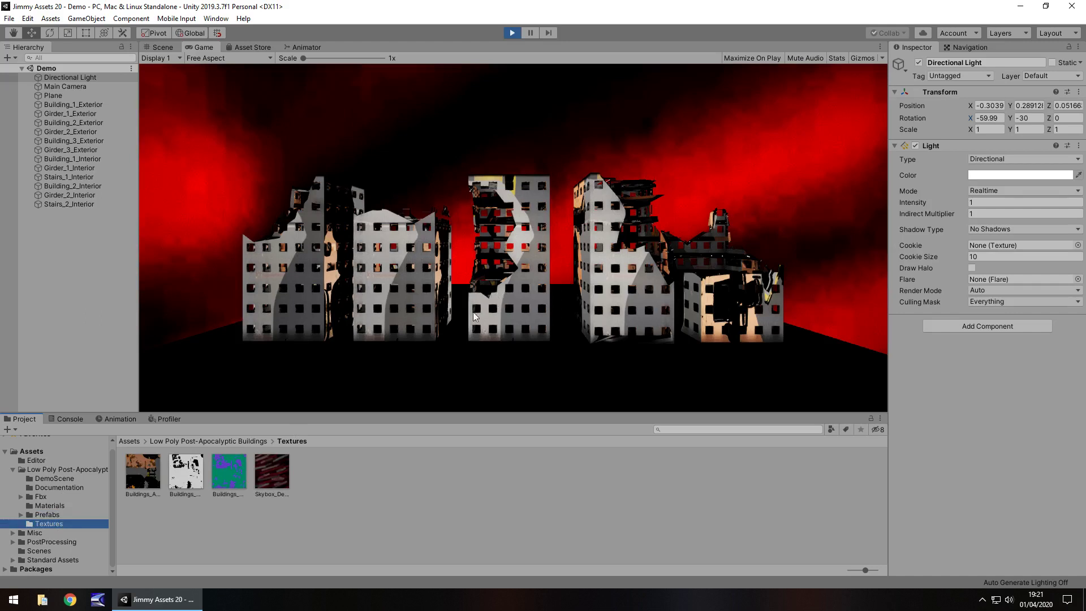
Place a copy of the Building_2_Exterior prefab into the scene.
left_click(63, 512)
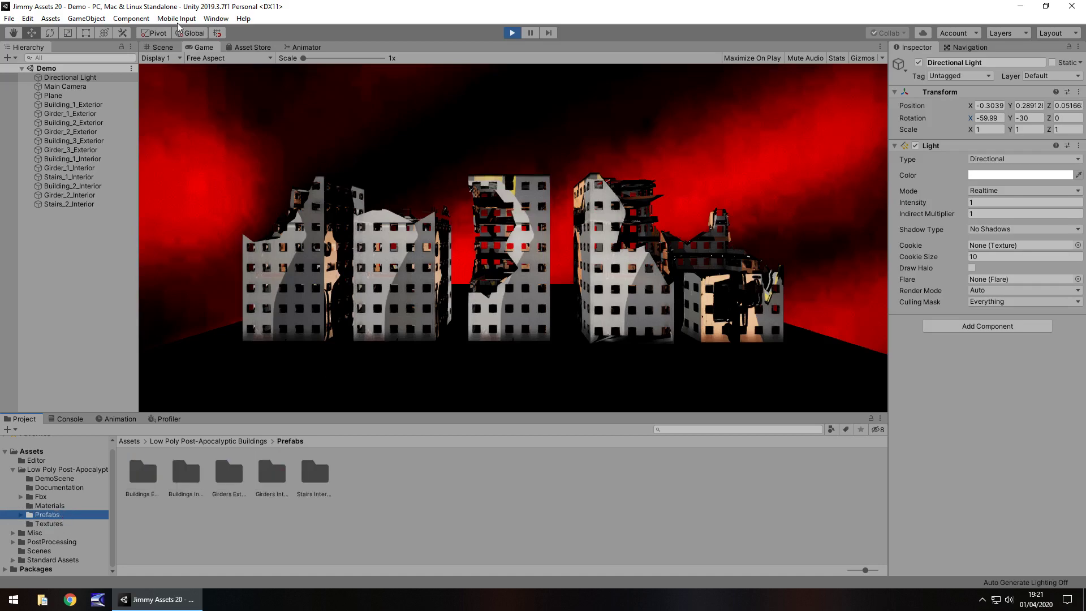
left_click(163, 47)
double_click(151, 474)
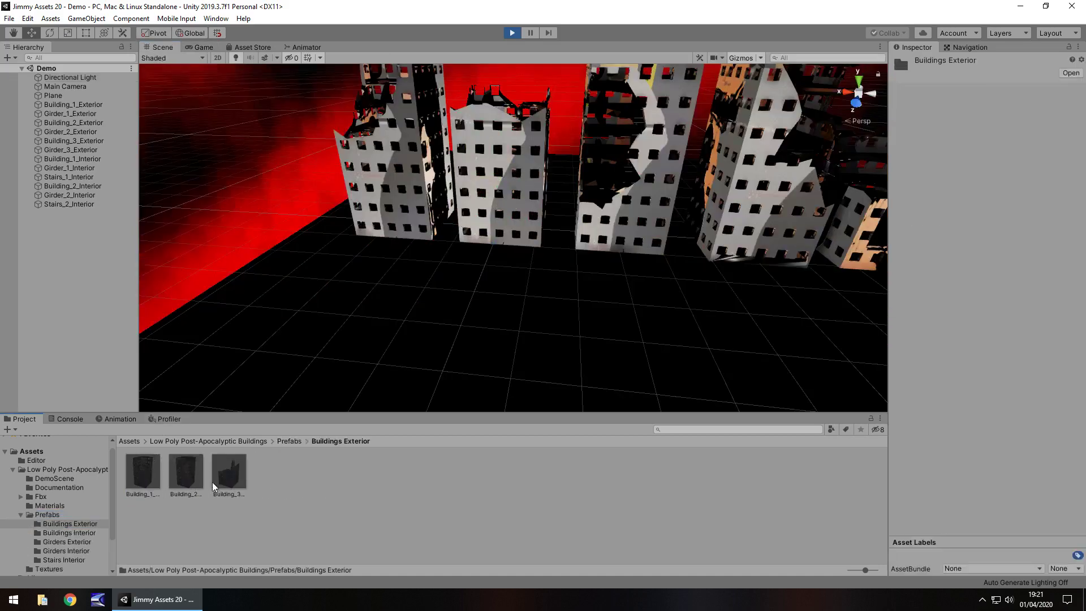
mouse_move(186, 475)
left_mouse_down()
mouse_move(235, 274)
mouse_move(234, 220)
mouse_move(446, 247)
left_mouse_up()
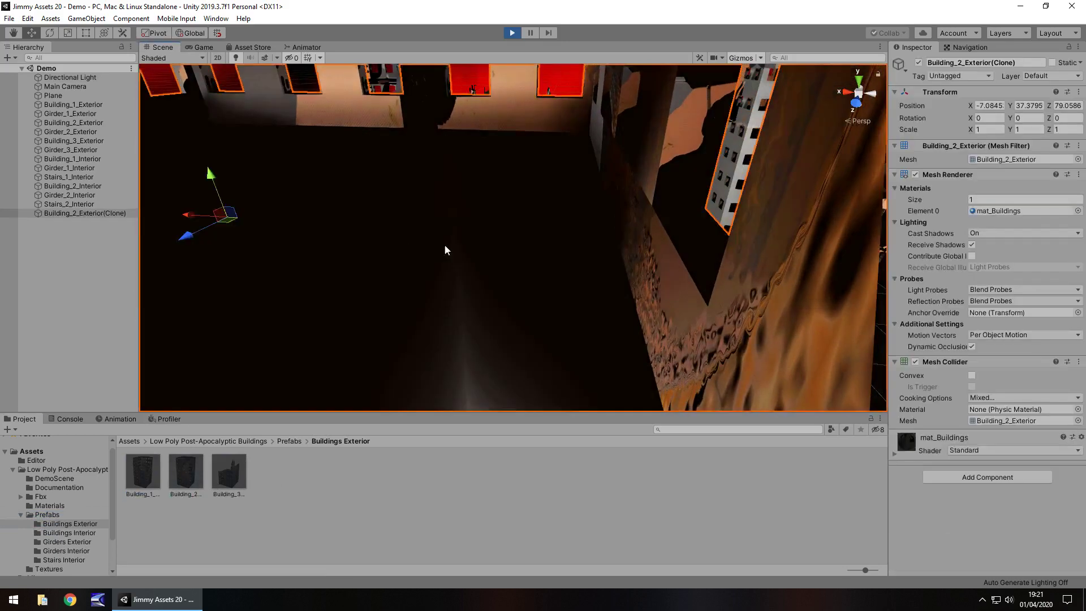
scroll(452, 266, "down", 5)
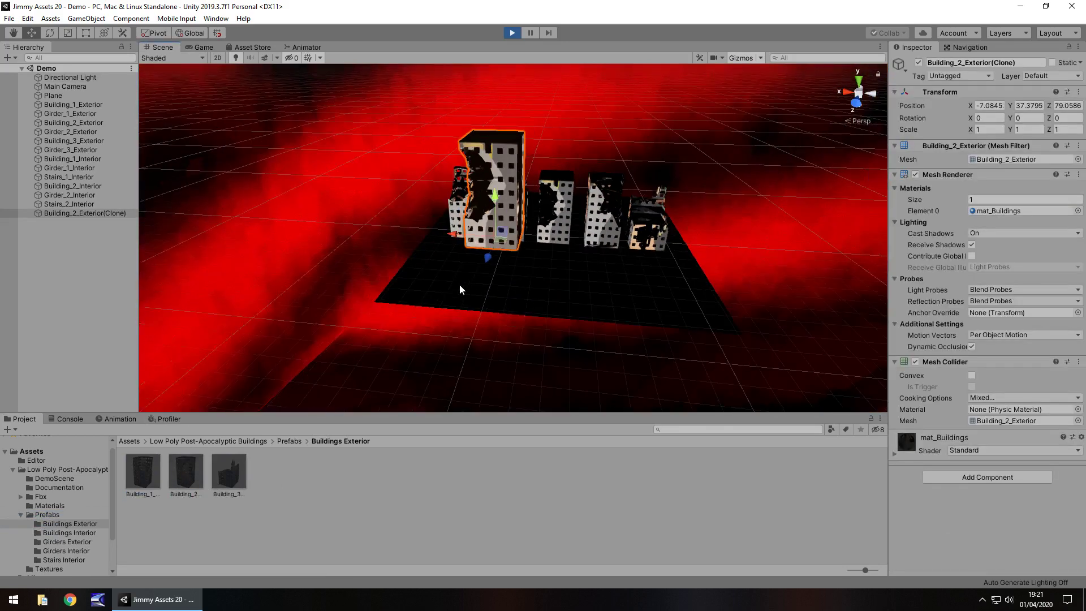
Add the Building_2 interior prefab and a girder, then view through the game camera.
left_click(80, 535)
left_click_drag(186, 475, 640, 270)
left_click(83, 541)
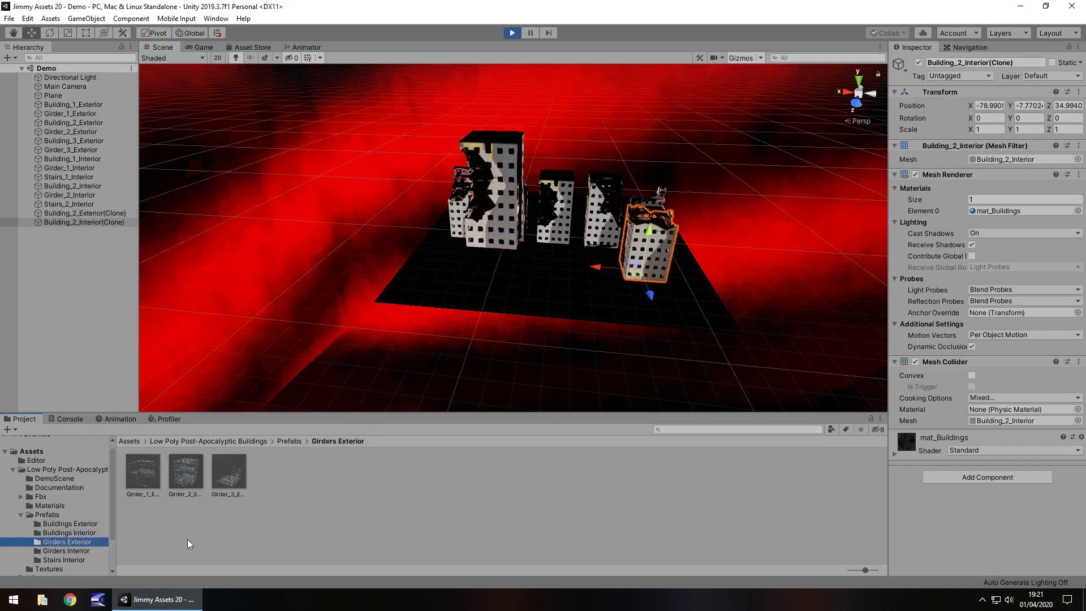
mouse_move(229, 490)
left_mouse_down()
mouse_move(594, 266)
mouse_move(558, 262)
left_mouse_up()
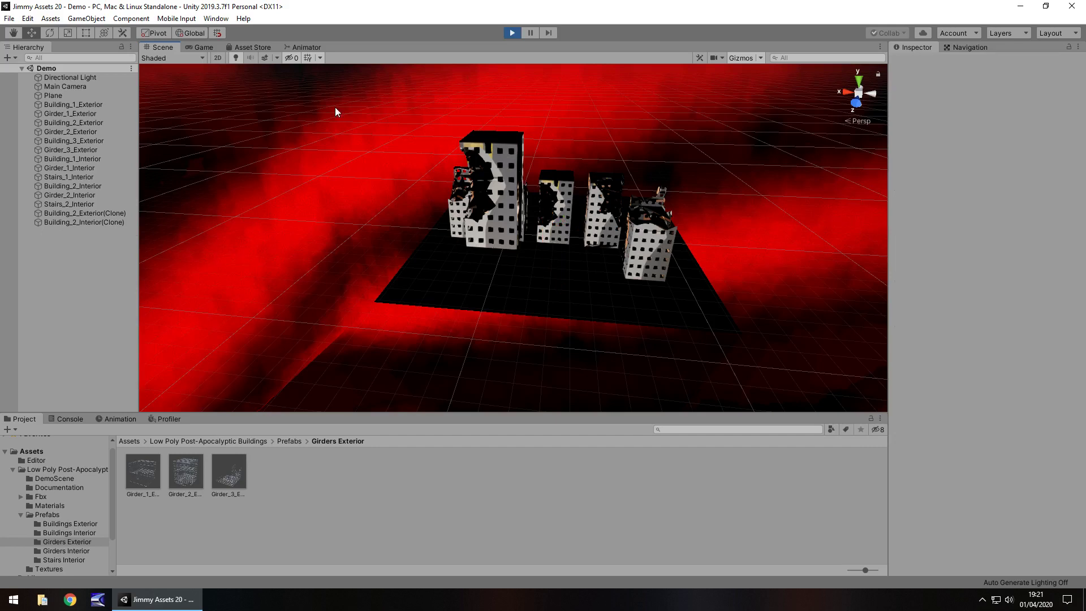
left_click(199, 48)
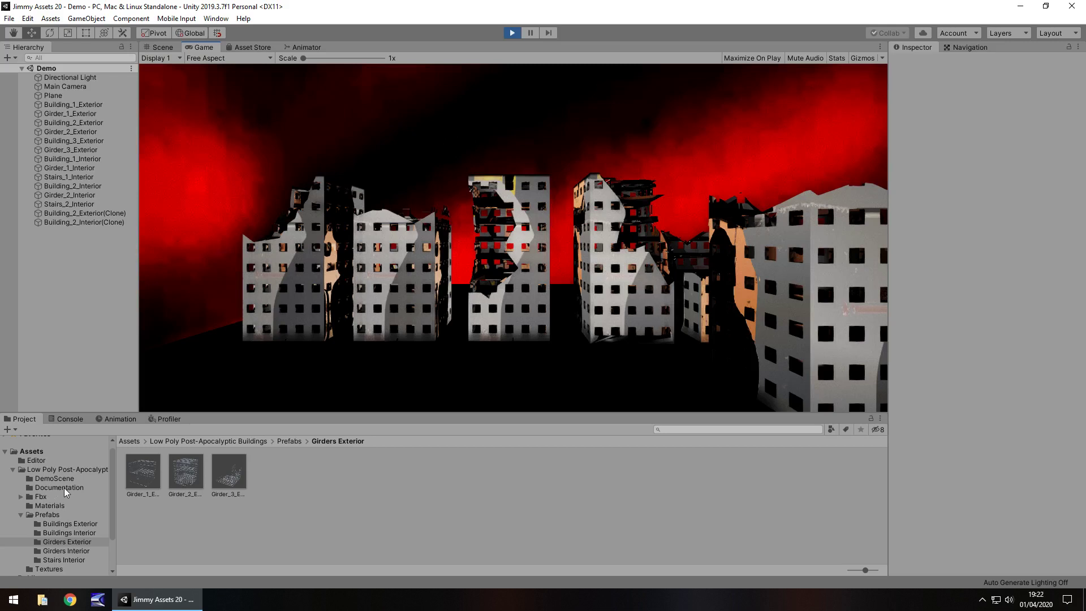
Set the mat_Buildings material's albedo colour to bright blue 0025FF.
left_click(21, 514)
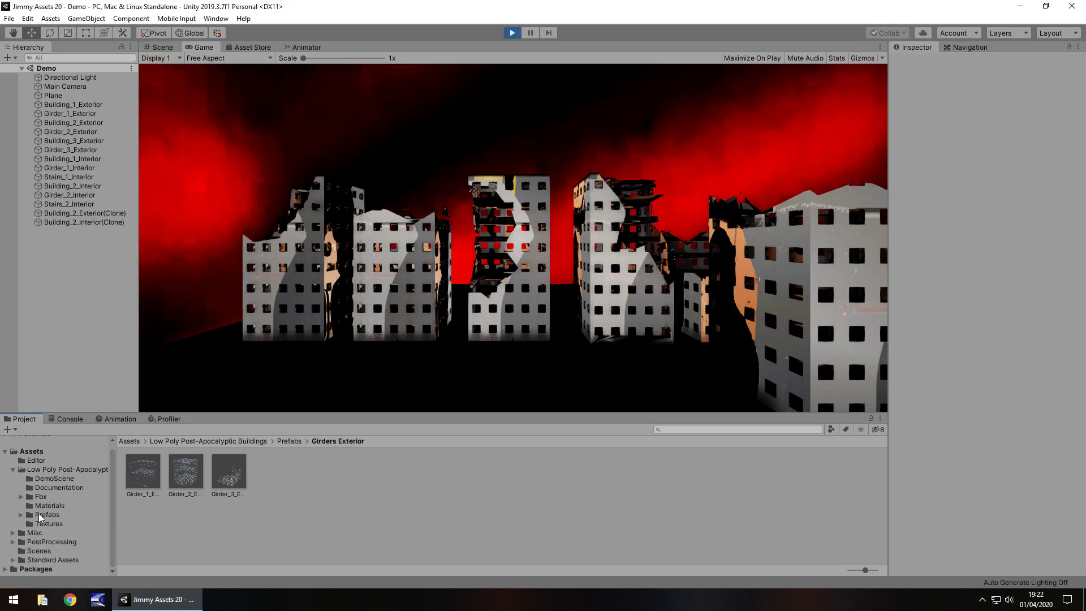
left_click(47, 505)
left_click(146, 476)
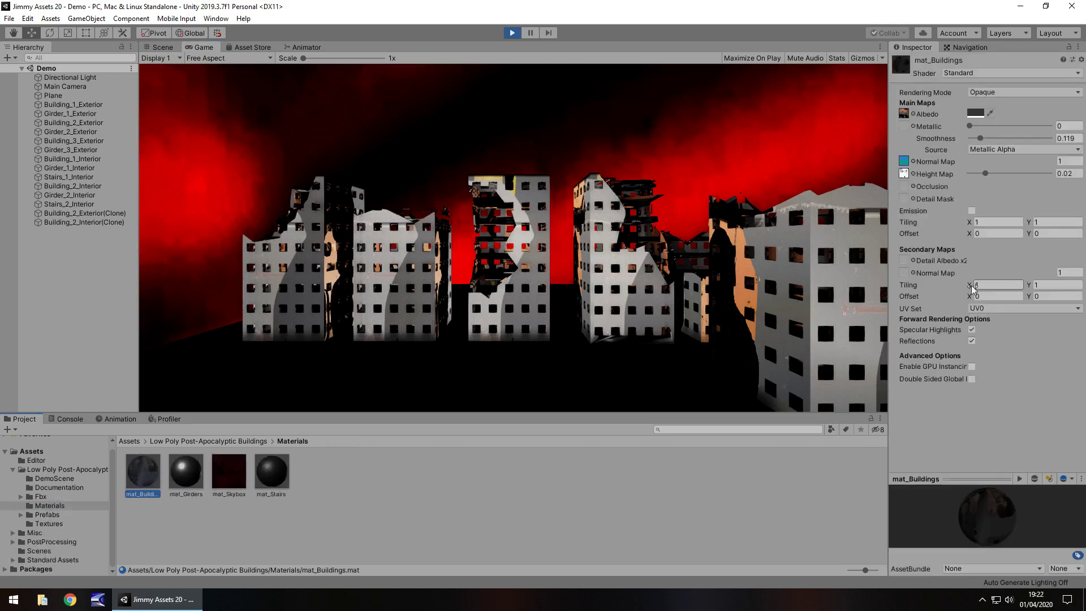
left_click(976, 113)
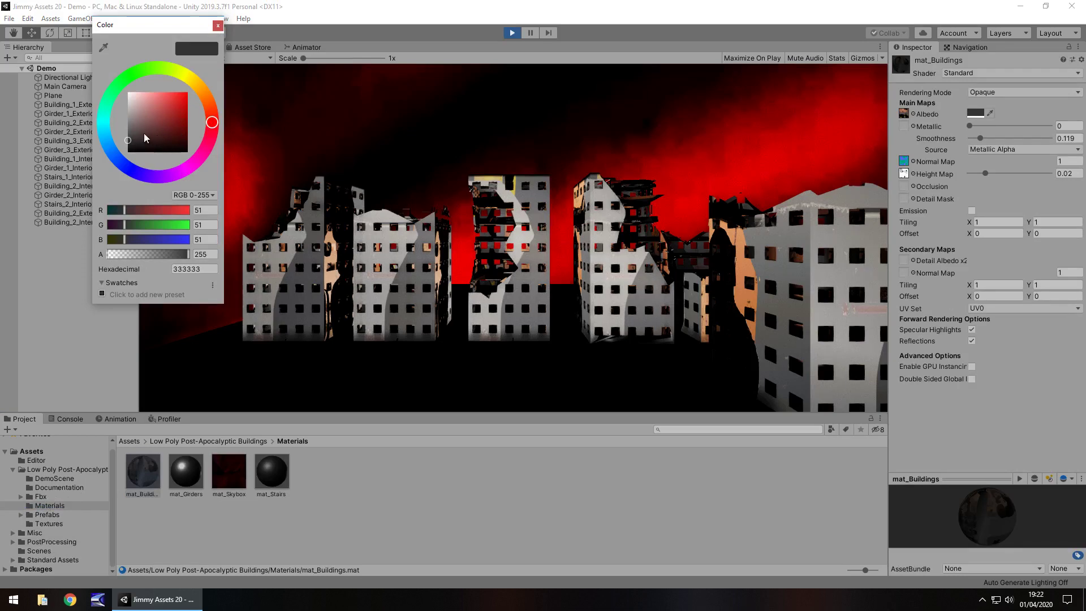
left_click(125, 170)
left_click_drag(164, 113, 202, 79)
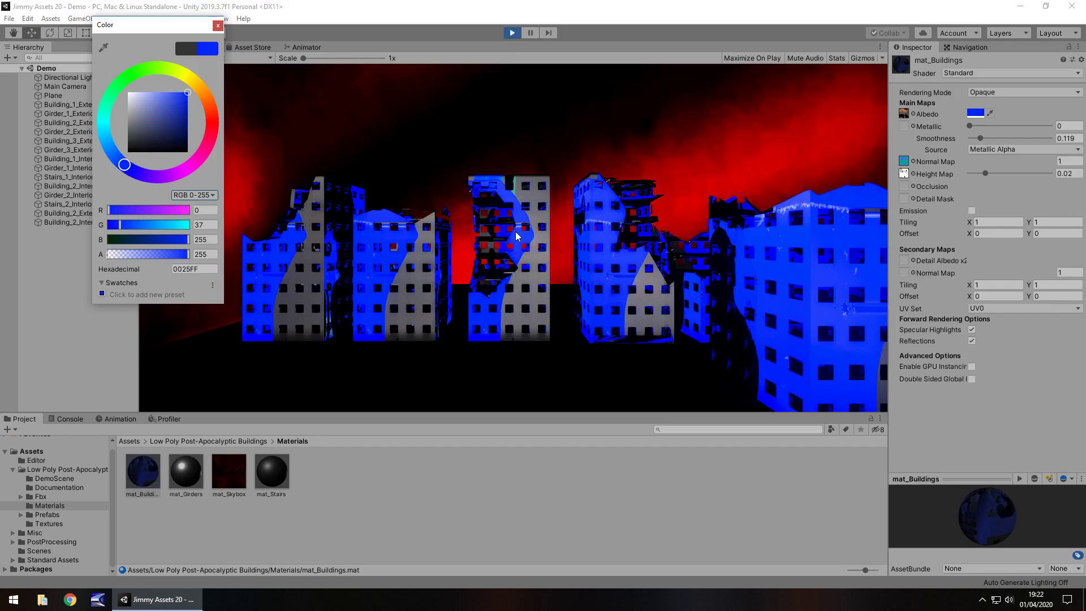
left_click(218, 25)
left_click(436, 511)
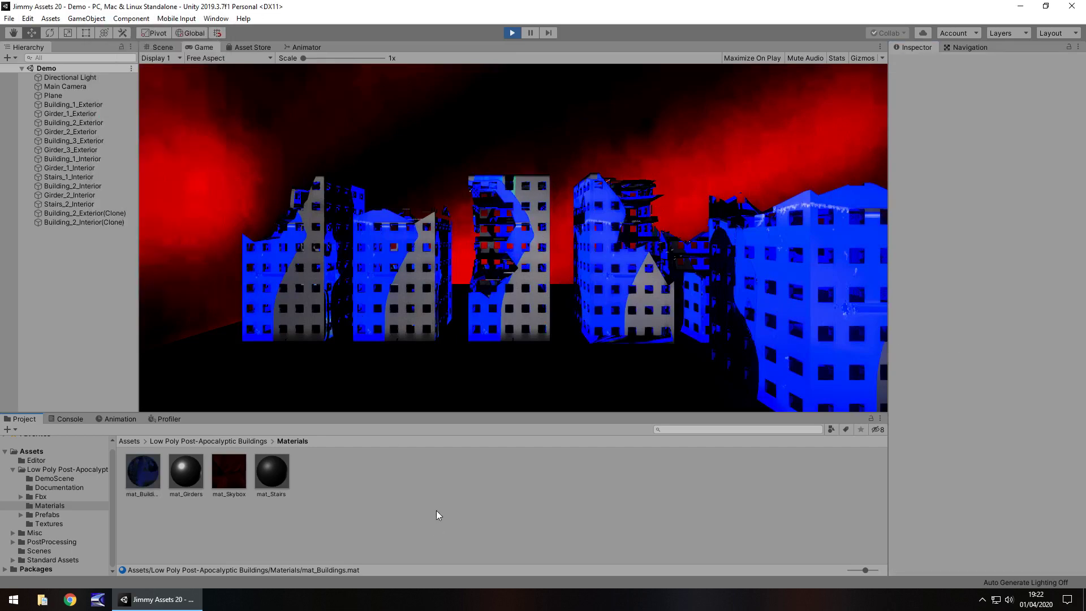
key("ctrl+z")
key("ctrl+z")
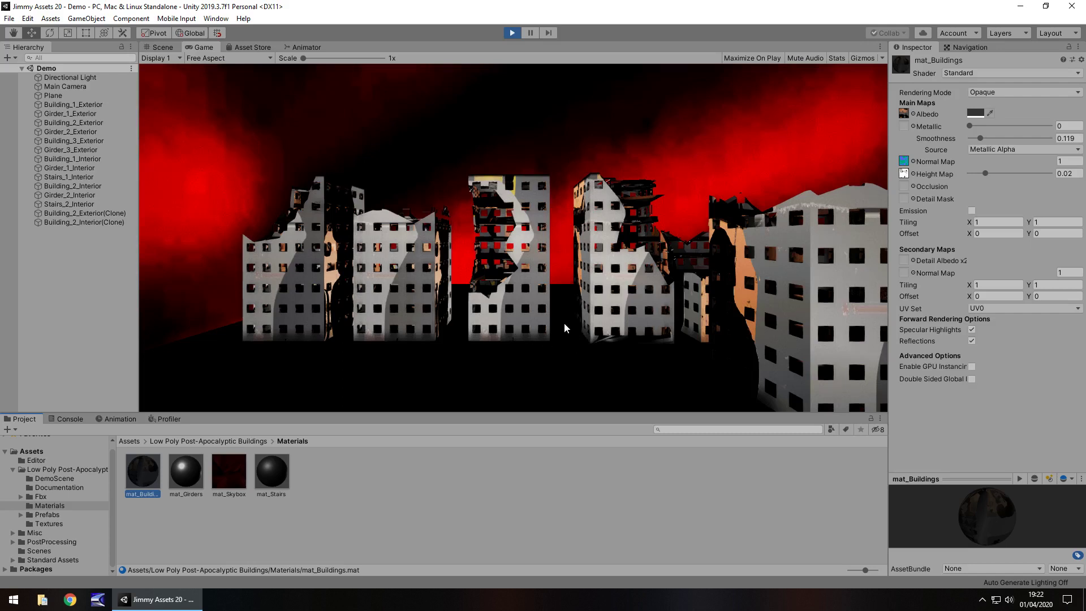
Check the Documentation, Textures and Prefabs folders, then return to the asset's store page.
left_click(52, 488)
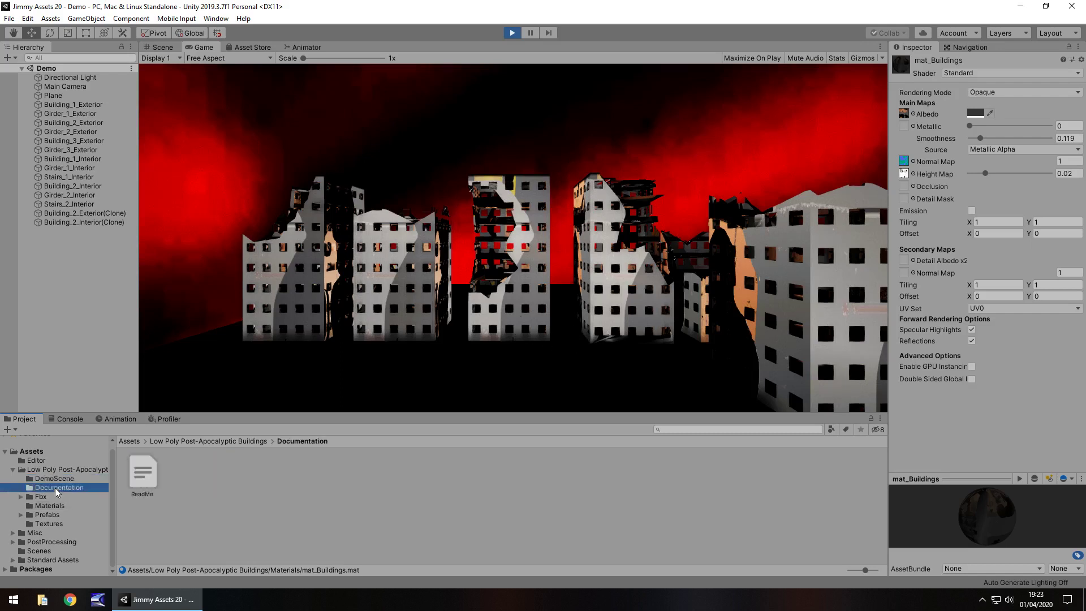
left_click(56, 520)
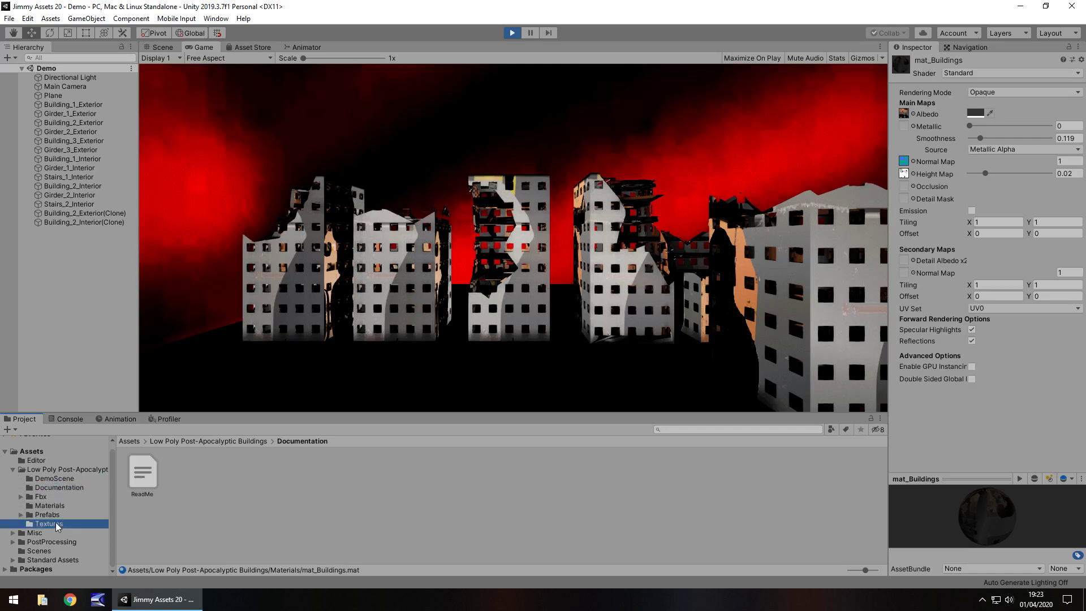
left_click(44, 515)
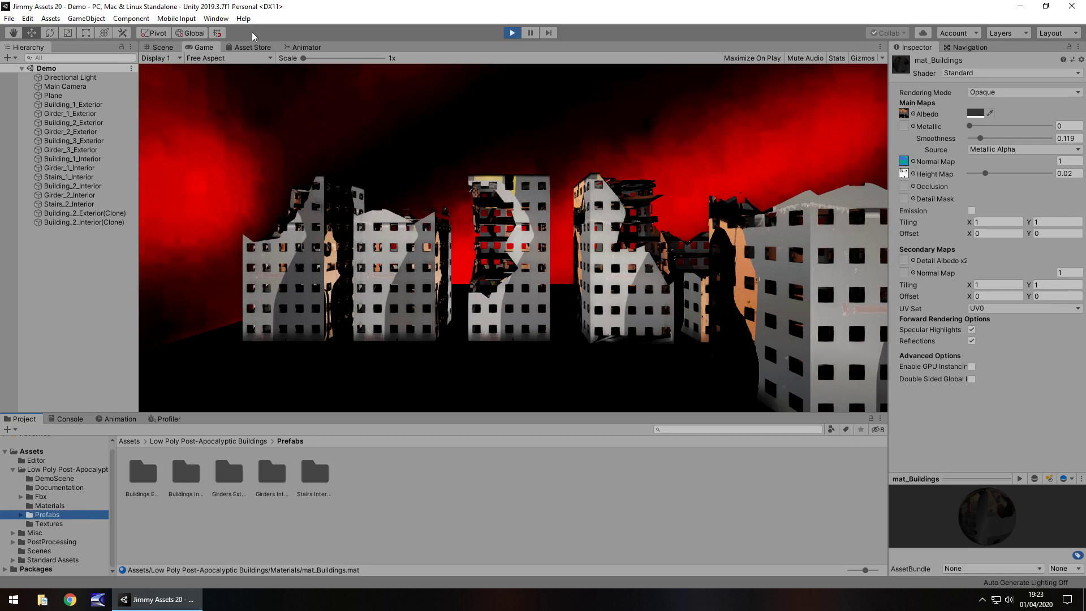
left_click(251, 48)
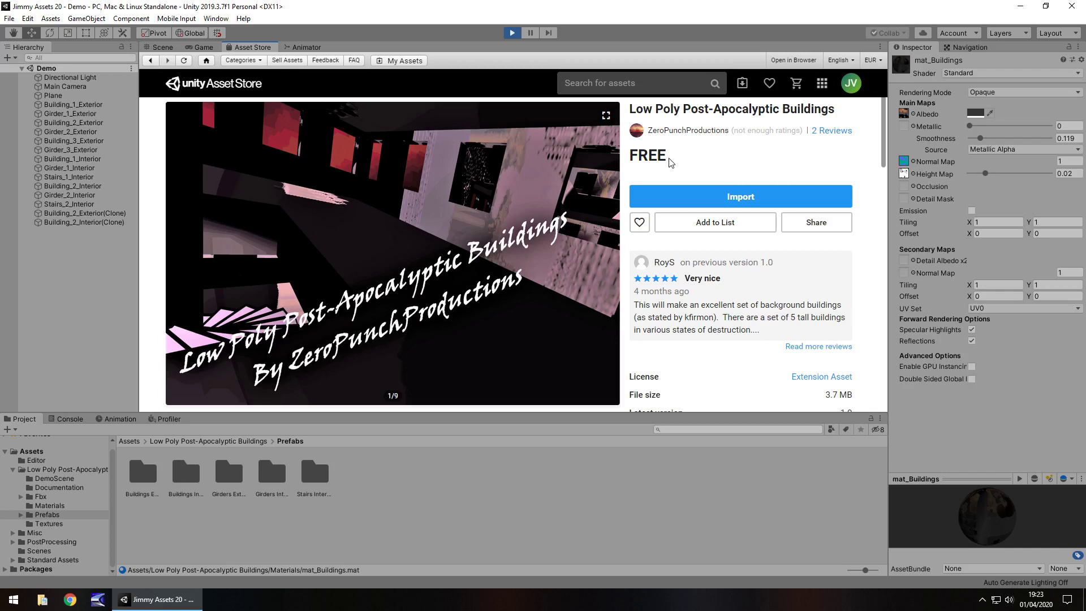
Switch to the Scene view and fly the camera forward into a ruined building.
left_click(162, 48)
right_click_drag(503, 231, 783, 237)
key("w")
Fly out of the building and zoom out, then back in, on all the ruined buildings.
middle_click_drag(784, 236, 704, 242)
scroll(704, 242, "down", 10)
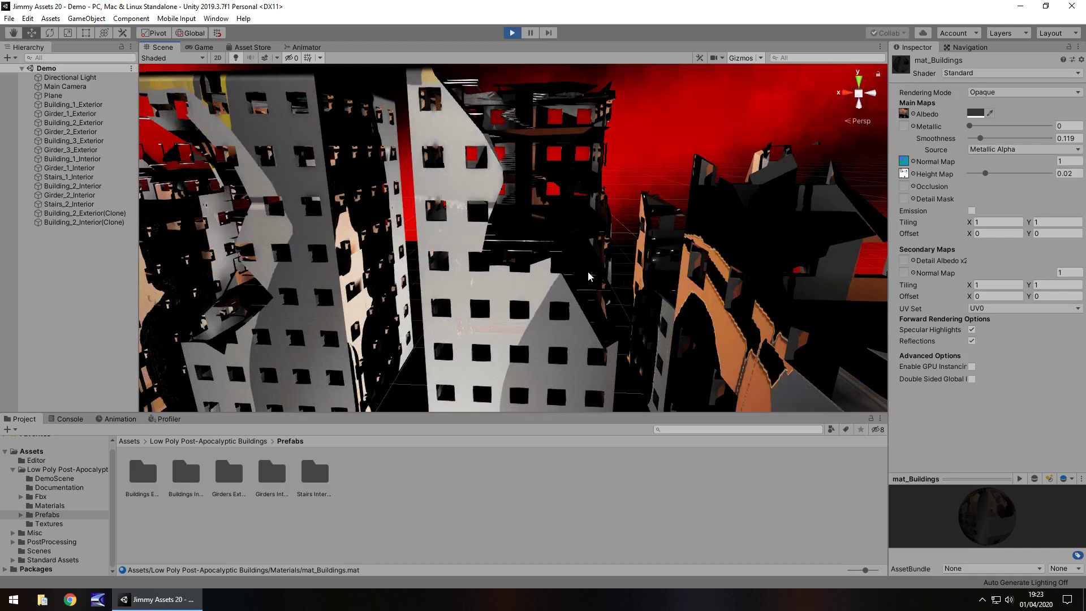
scroll(585, 284, "down", 5)
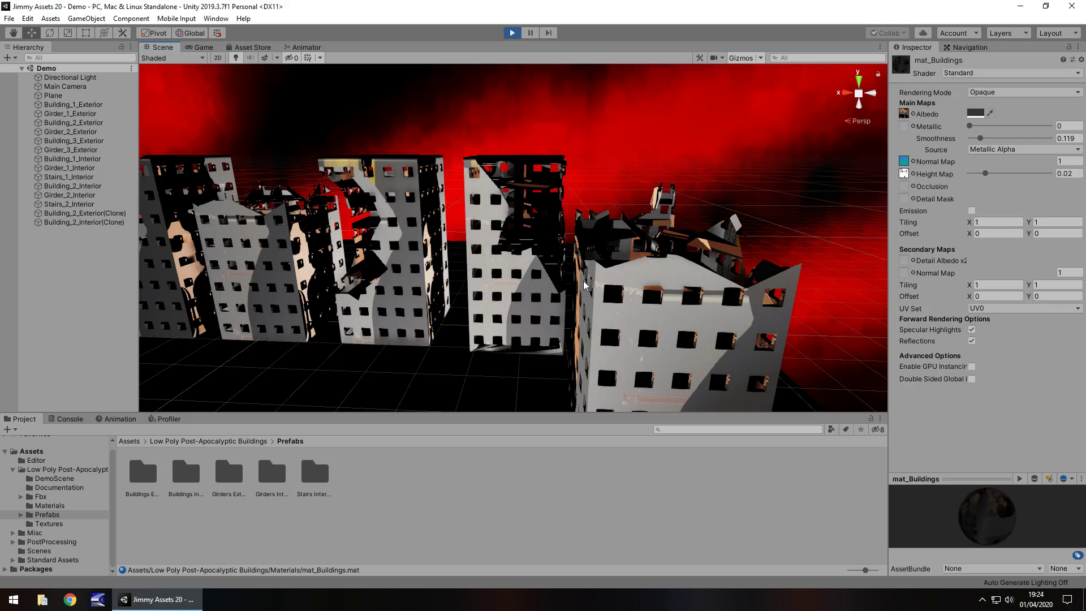
scroll(562, 238, "down", 10)
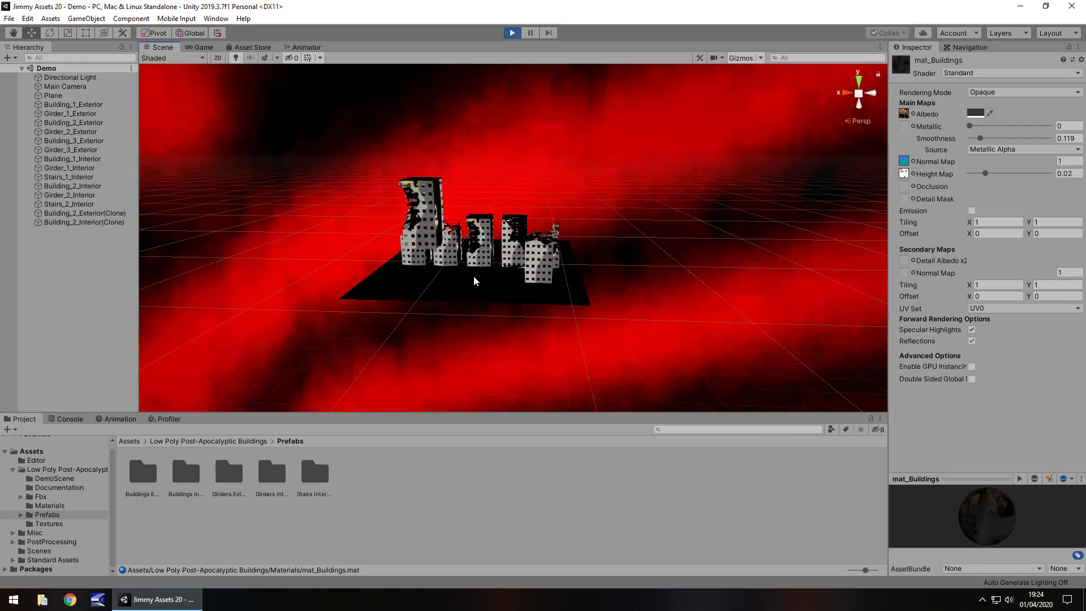
scroll(474, 276, "up", 8)
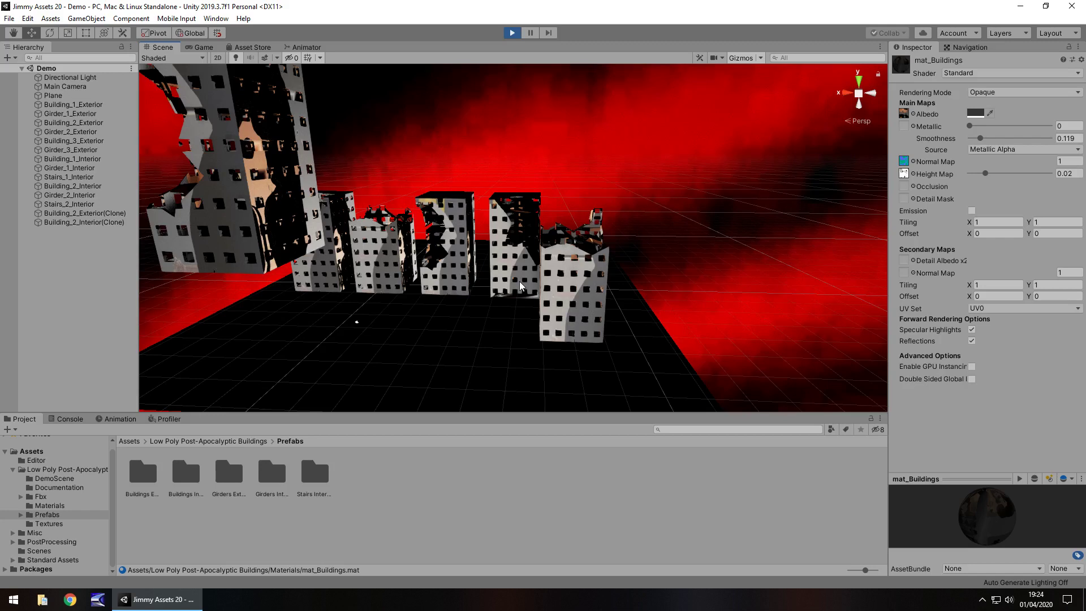
left_click(466, 498)
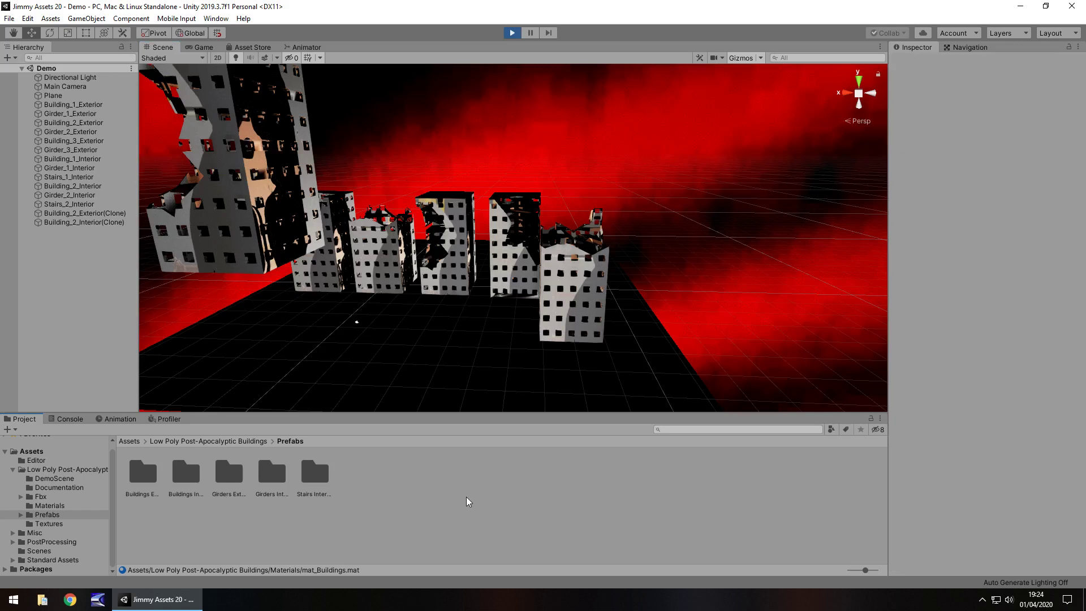